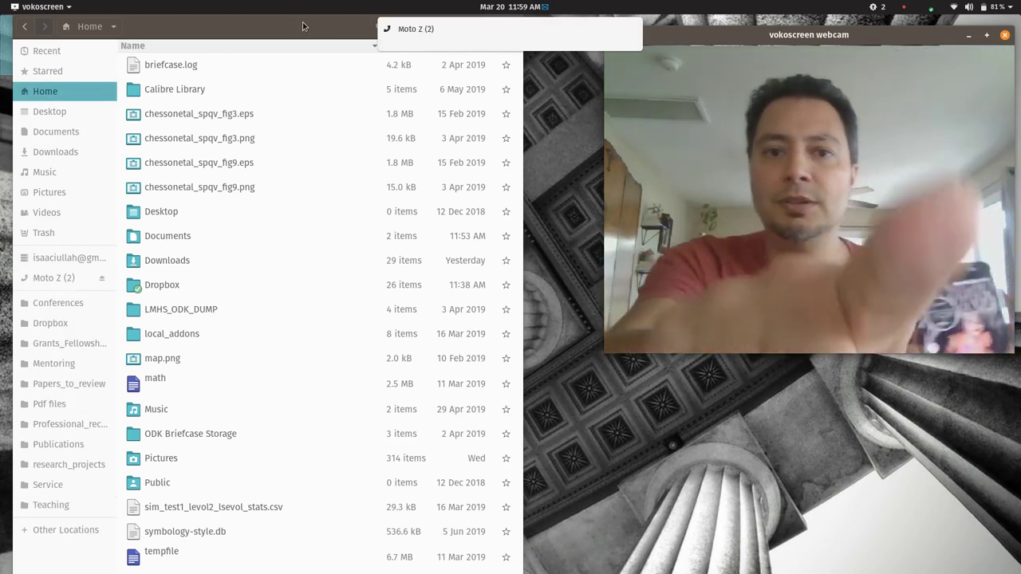
Step: Open the internal shared storage of the connected Moto Z (2) phone and select the geoodk folder
mouse_move(423, 30)
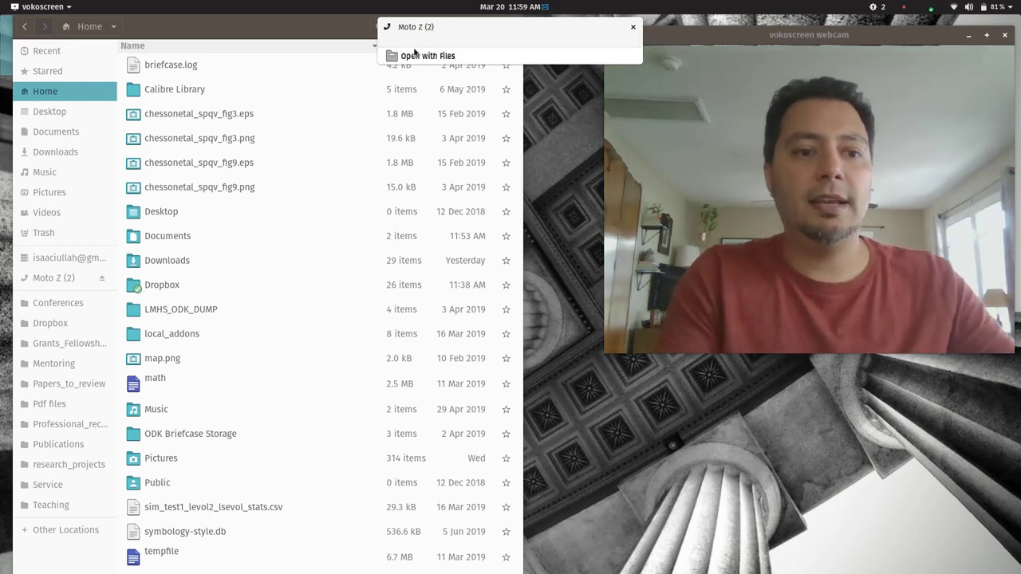
left_click(423, 55)
left_click(54, 279)
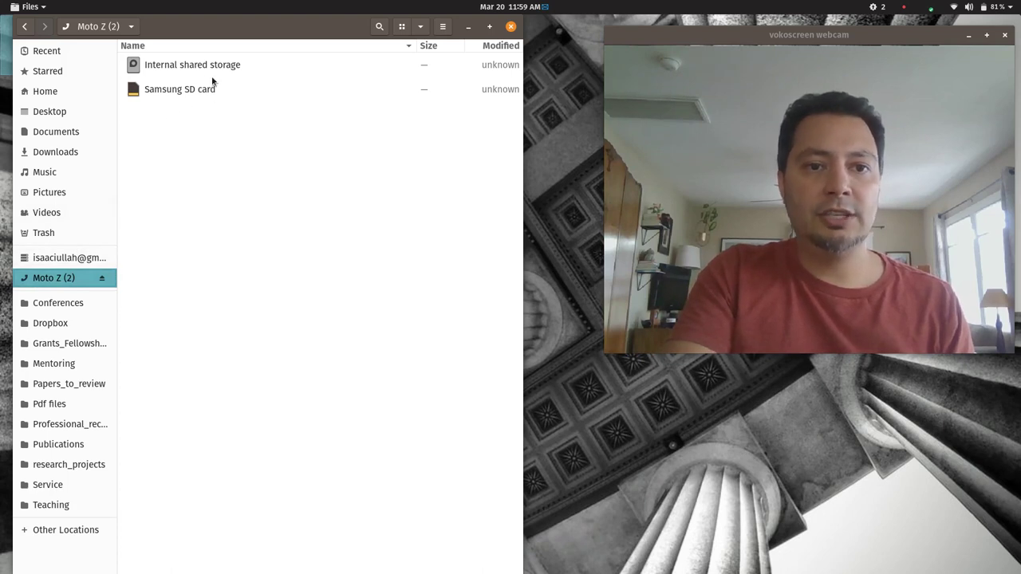
left_click(177, 72)
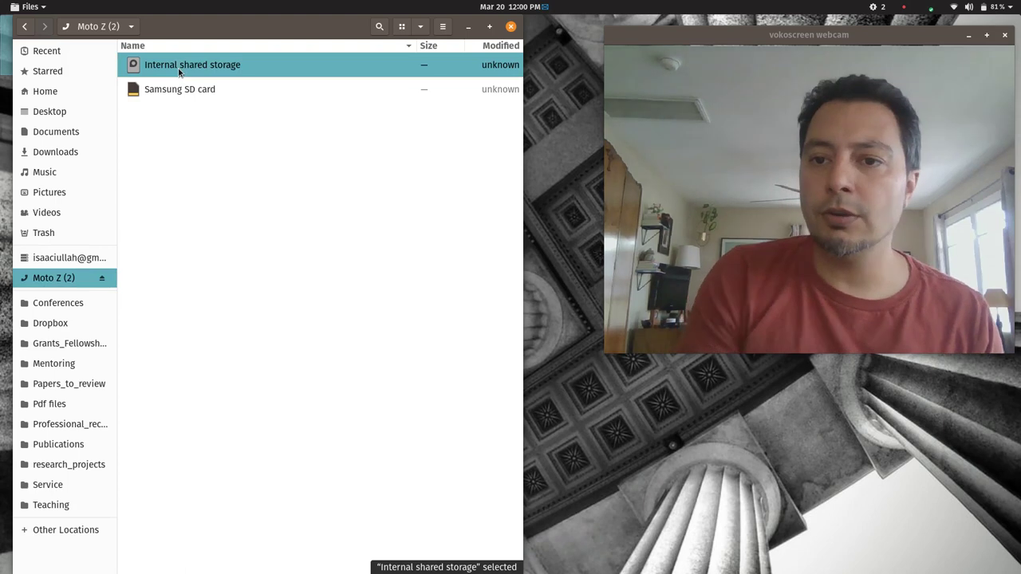
double_click(178, 67)
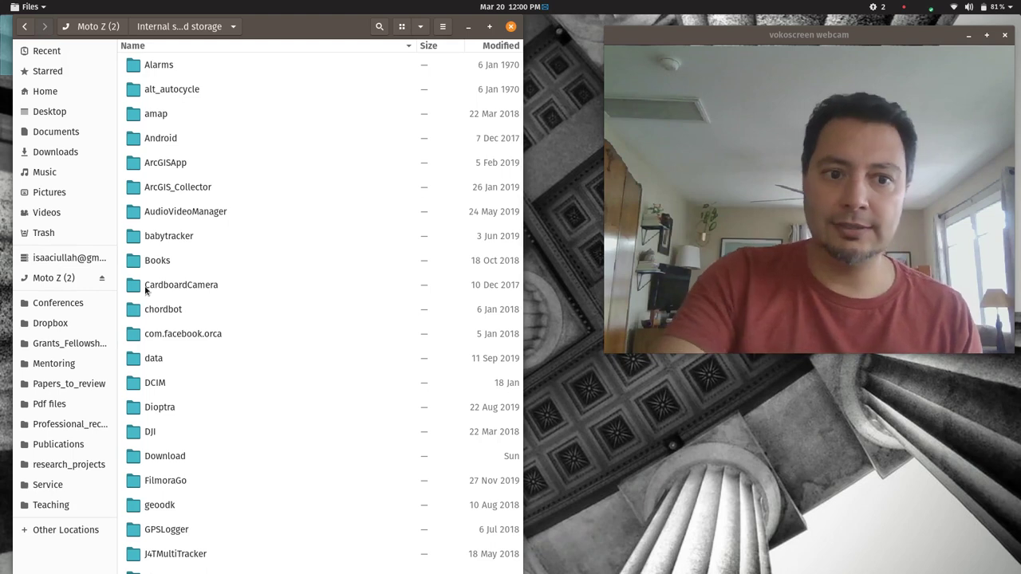
scroll(166, 358, "down", 3)
scroll(166, 359, "down", 2)
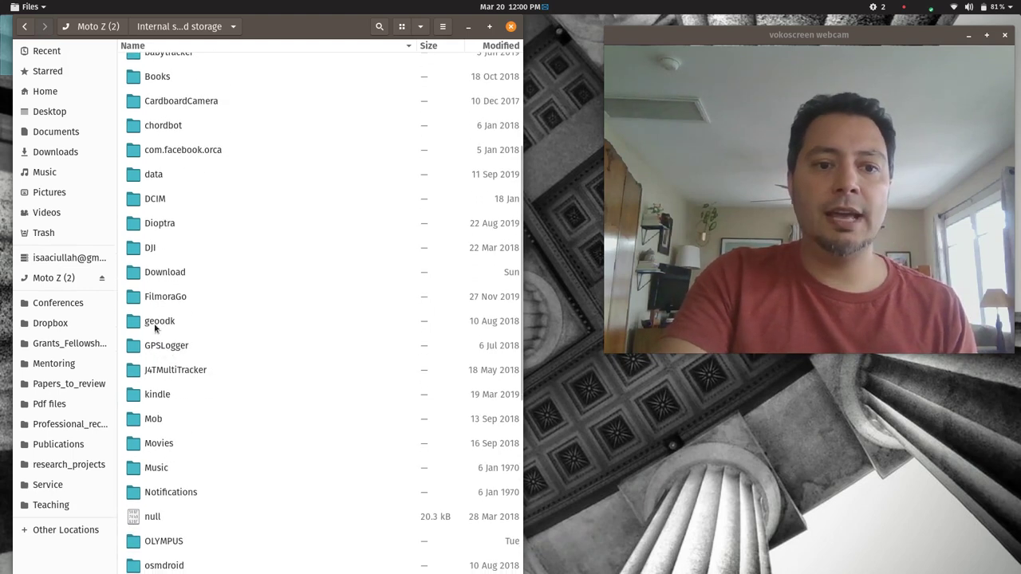
left_click(156, 325)
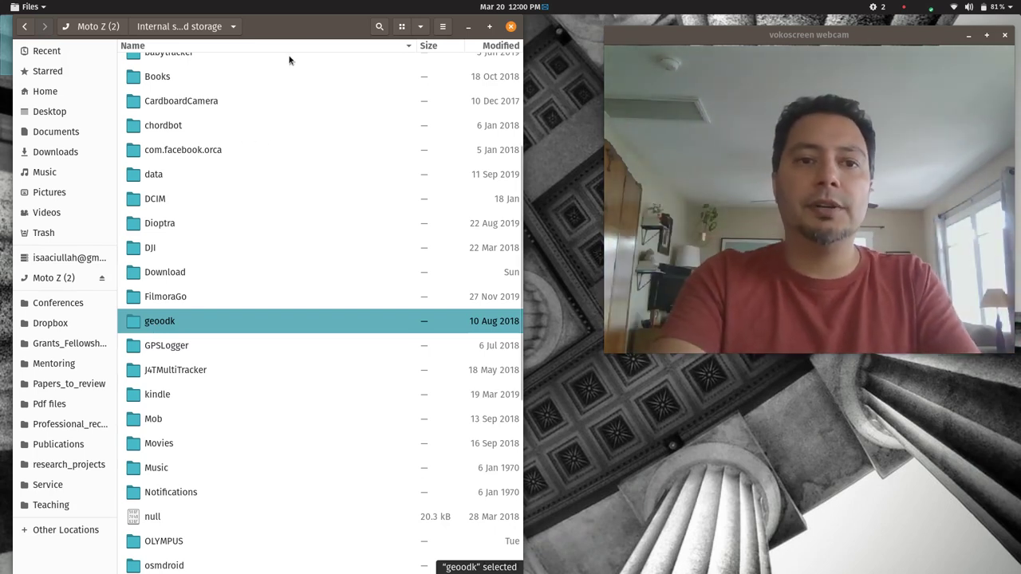
Step: Copy the geoodk folder from the phone's internal storage into the computer's Documents folder, using two file windows side by side
left_click_drag(288, 33, 414, 6)
left_click_drag(522, 29, 574, 75)
key("super")
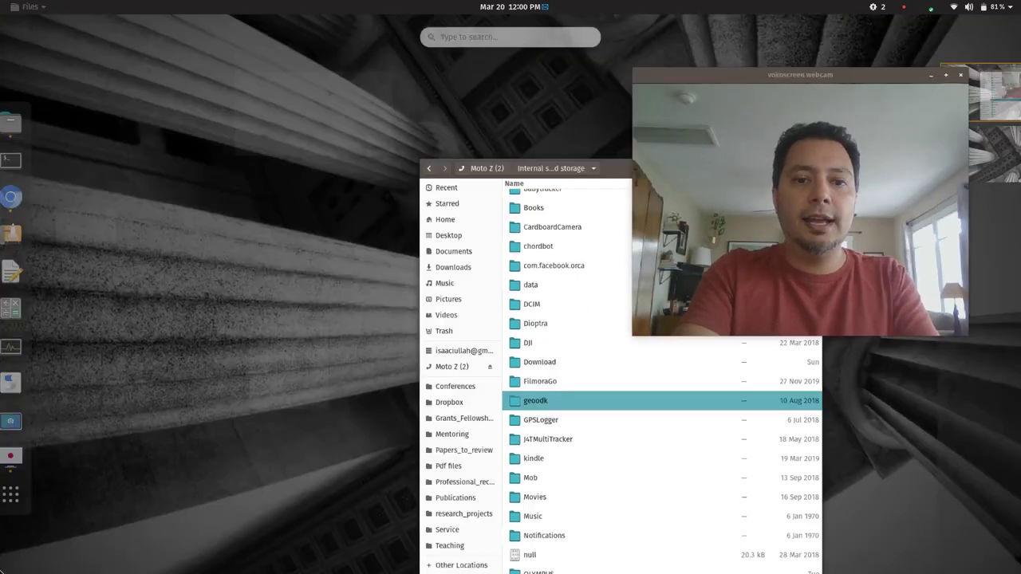
left_click(309, 421)
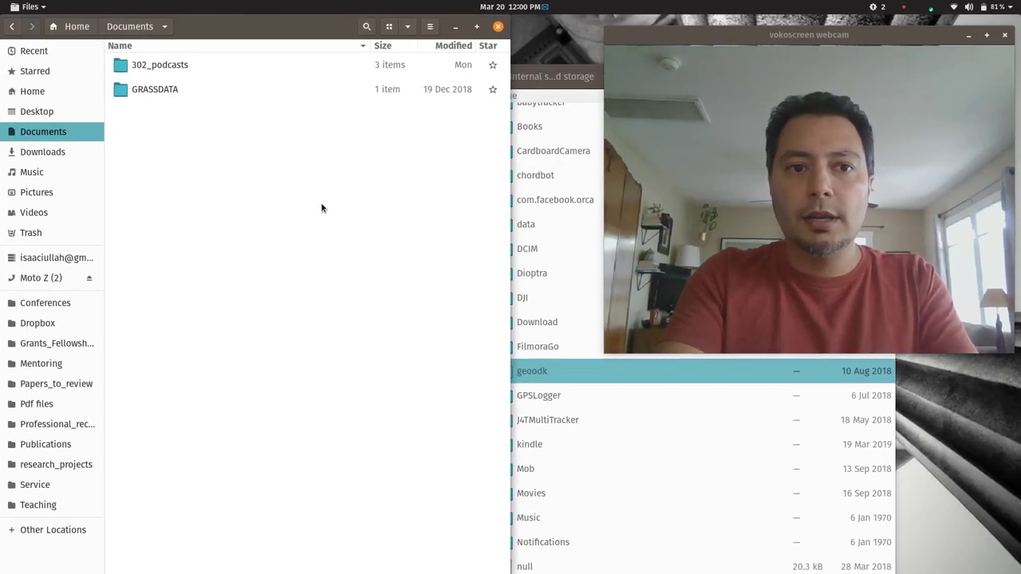
mouse_move(262, 32)
left_mouse_down()
mouse_move(203, 90)
mouse_move(201, 45)
mouse_move(278, 32)
left_mouse_up()
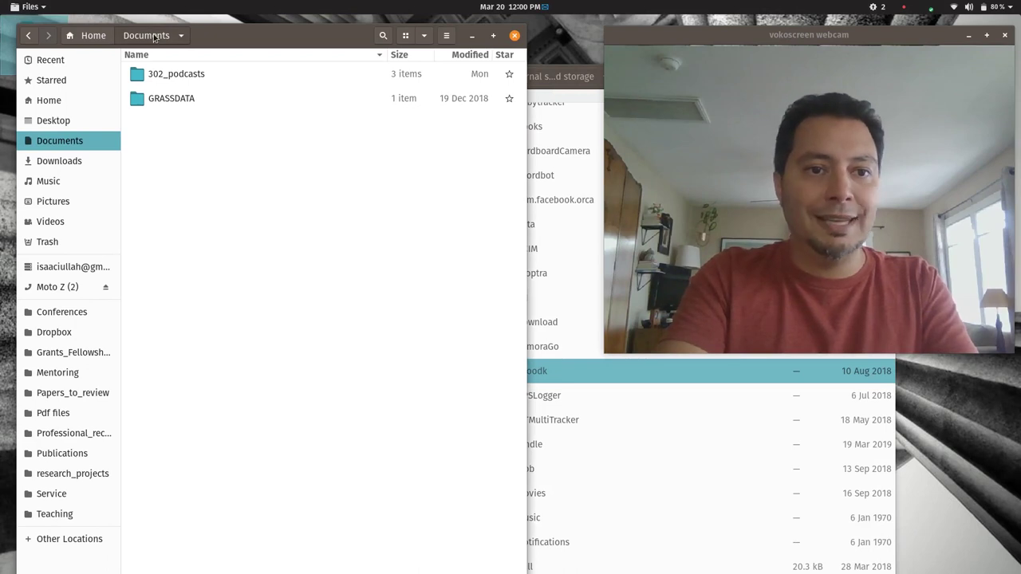
left_click(181, 35)
left_click(629, 401)
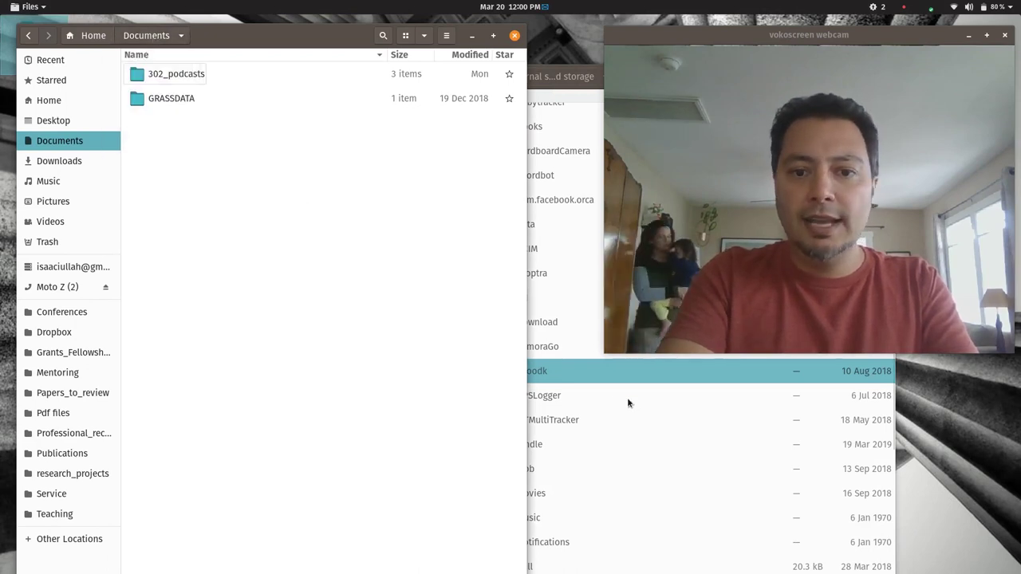
left_click(529, 372)
left_click_drag(529, 372, 274, 251)
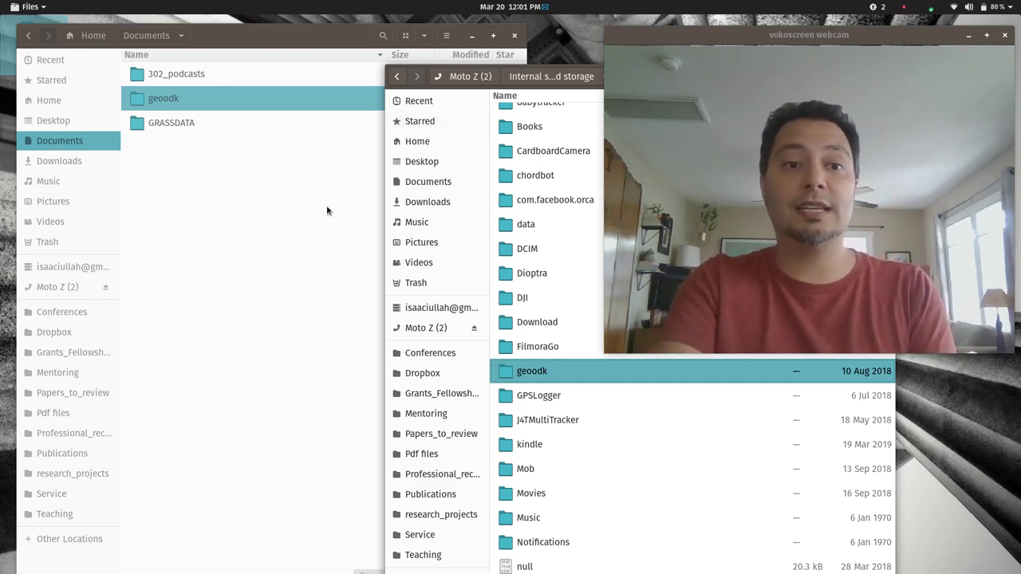
Step: Eject the Moto Z (2) phone and minimize the extra Home folder window
left_click(474, 328)
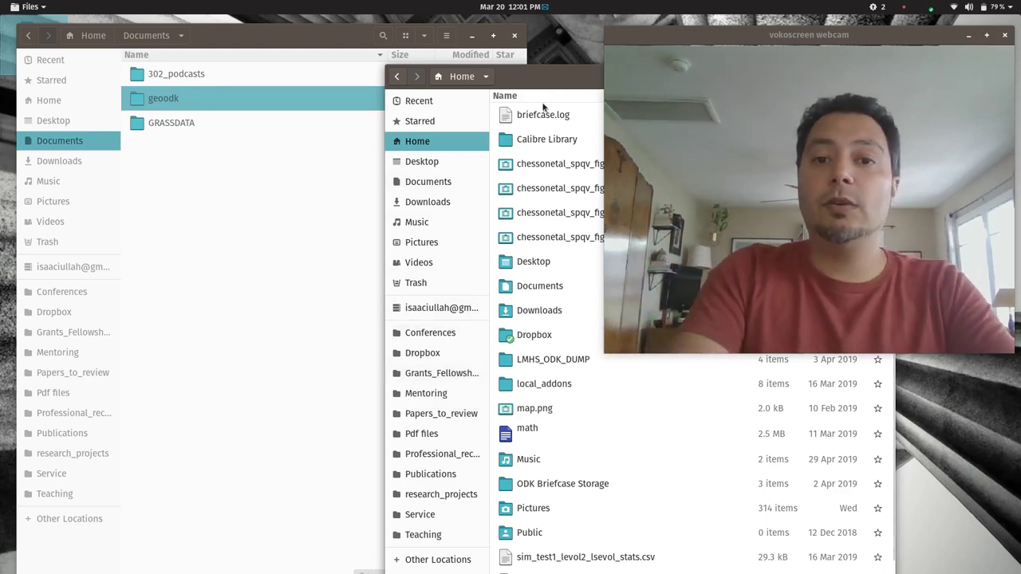
left_click_drag(530, 77, 236, 164)
left_click(523, 168)
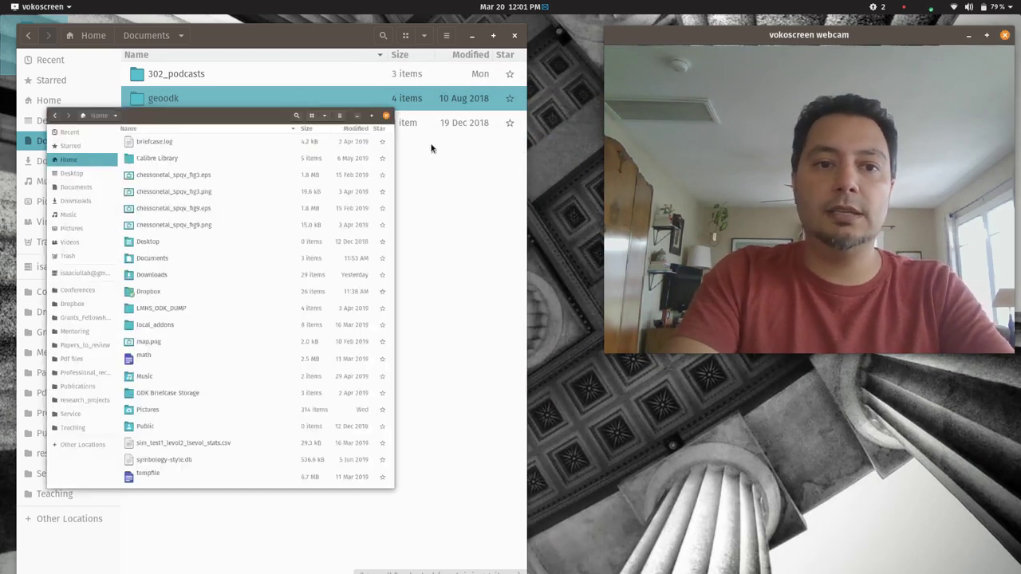
left_click(352, 182)
Step: Switch to Google Drive in Chromium and open the Data Dropbox folder of the LMHS-Internship shared drive
key("super")
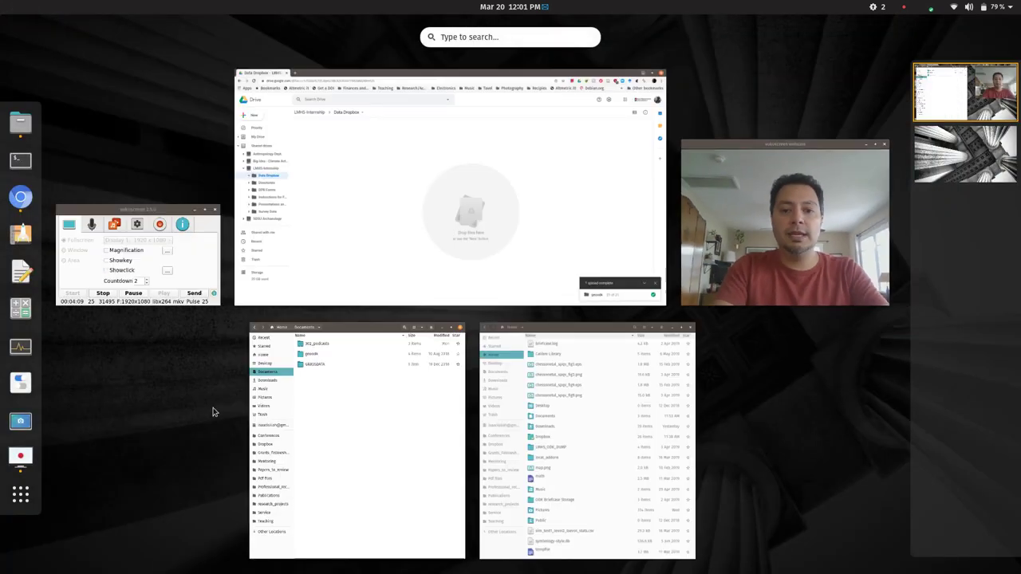
left_click(391, 226)
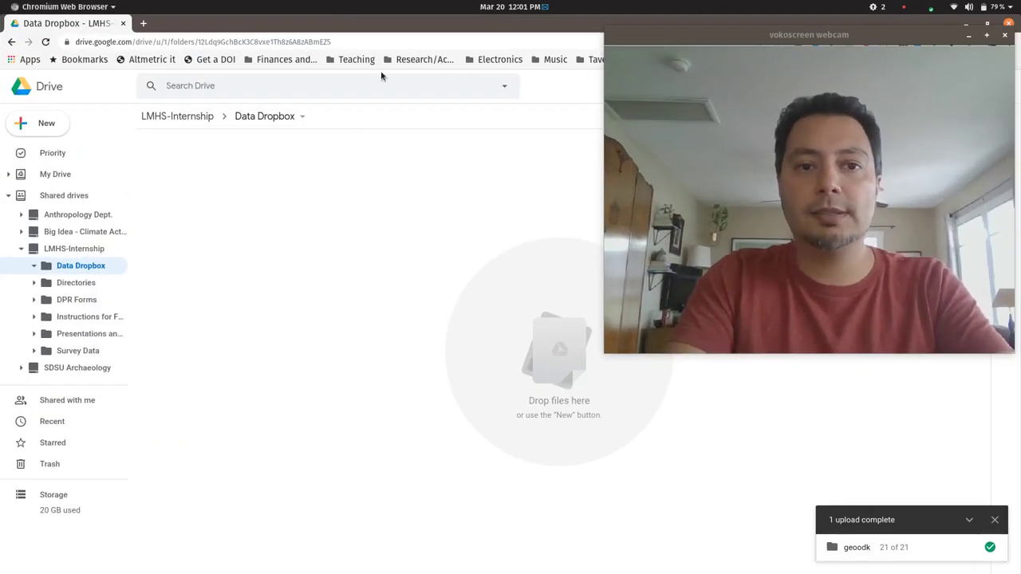
left_click(183, 114)
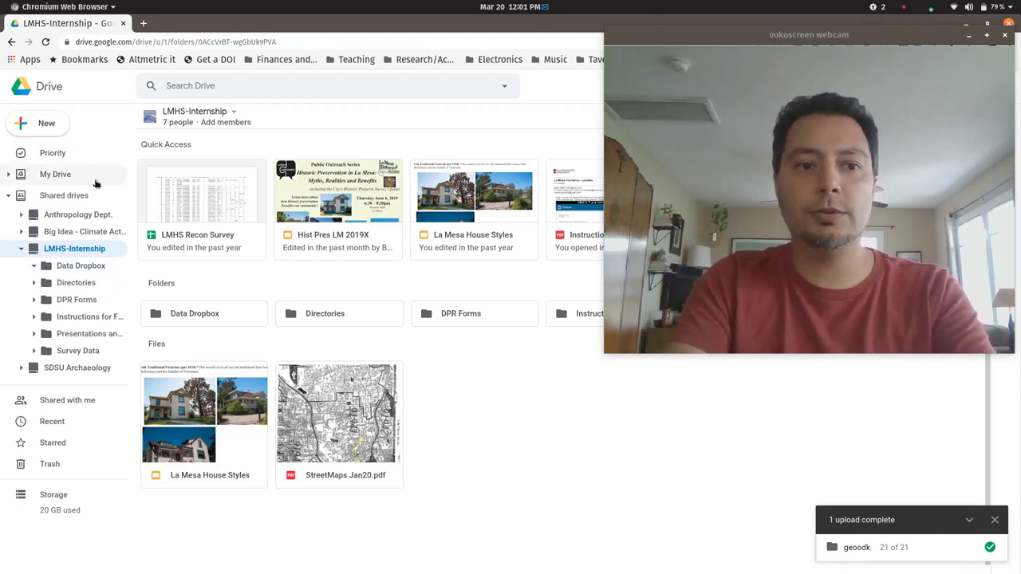
left_click(48, 196)
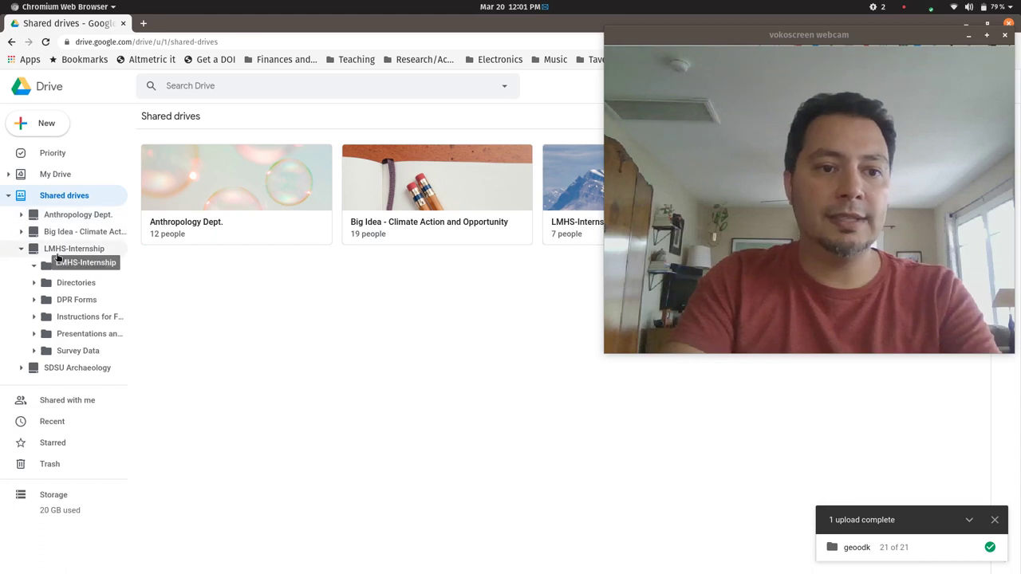
left_click(57, 252)
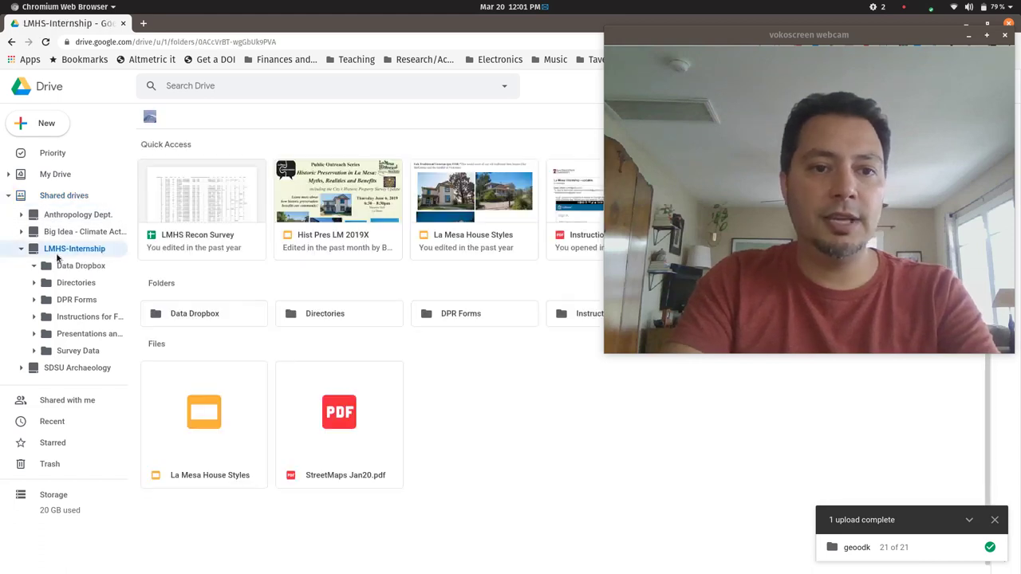
left_click(208, 324)
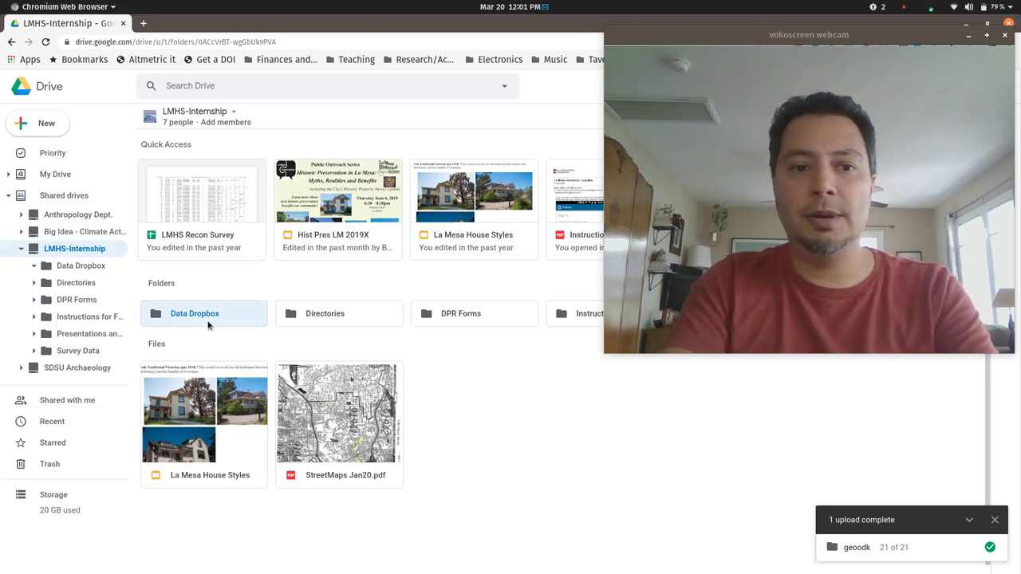
double_click(209, 323)
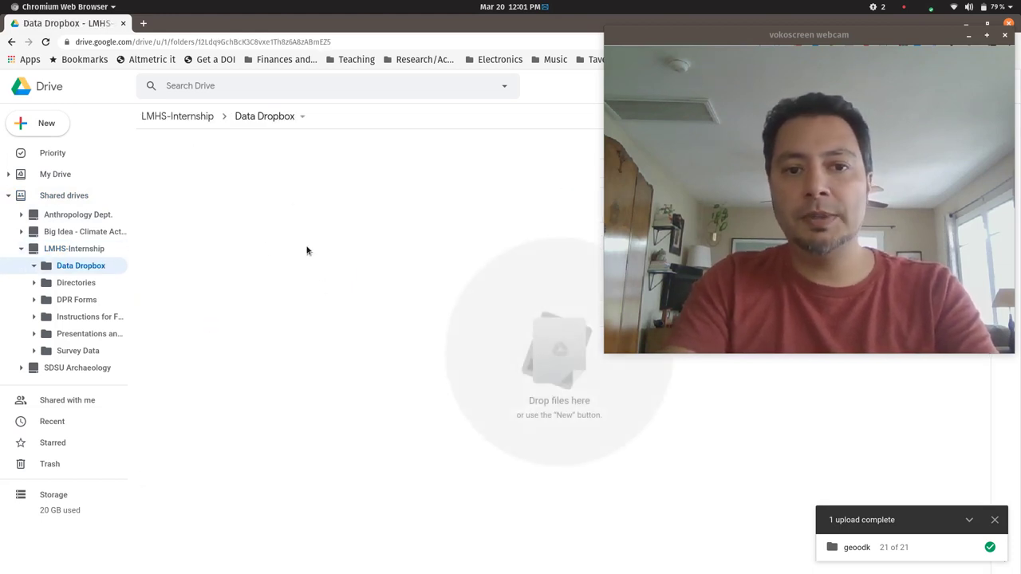
Step: Create a folder inside Data Dropbox named with the contributor's title and surname, and open it
right_click(279, 213)
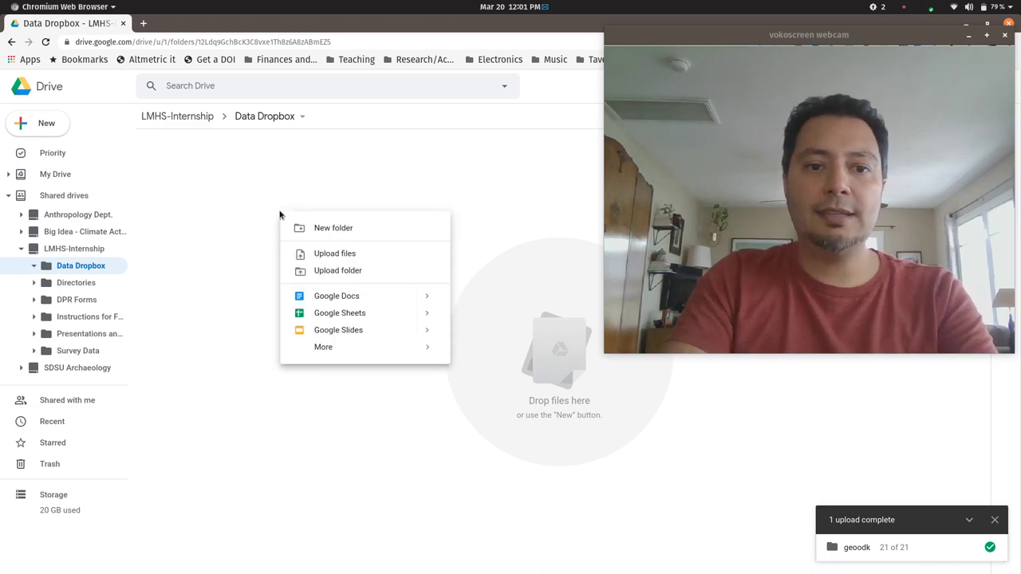
left_click(322, 229)
type("Dr")
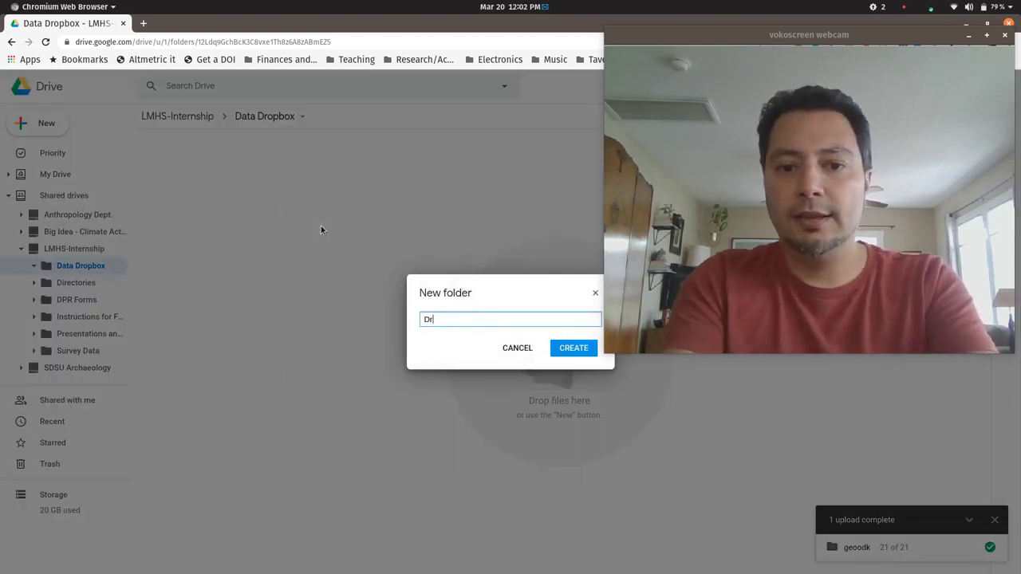
type(". Ullah")
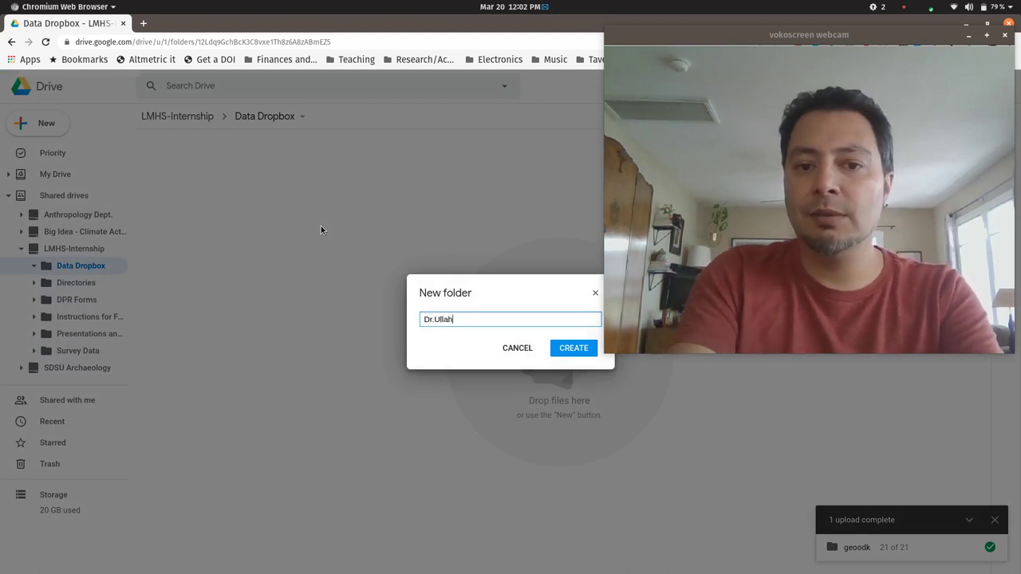
key("Return")
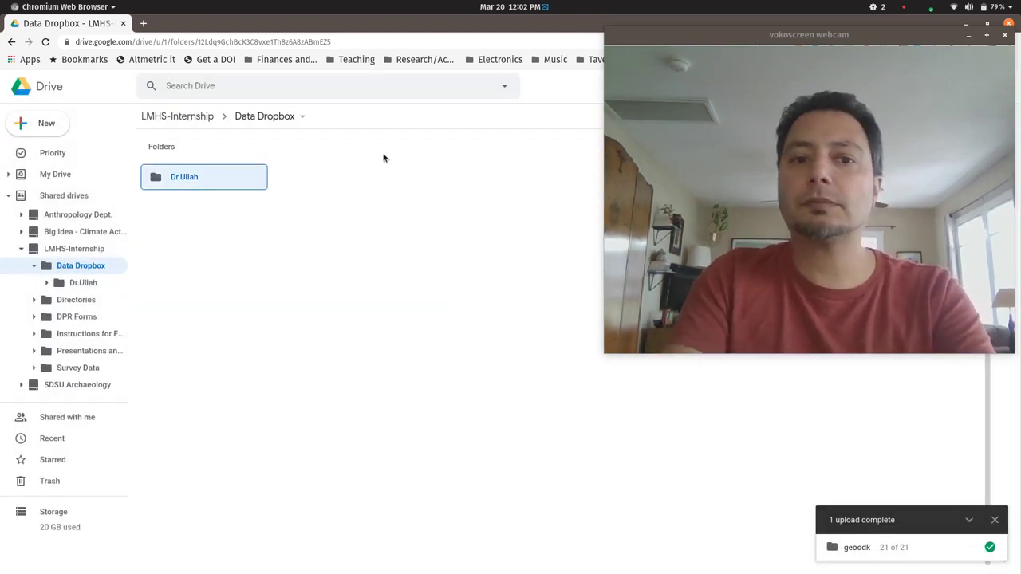
double_click(193, 182)
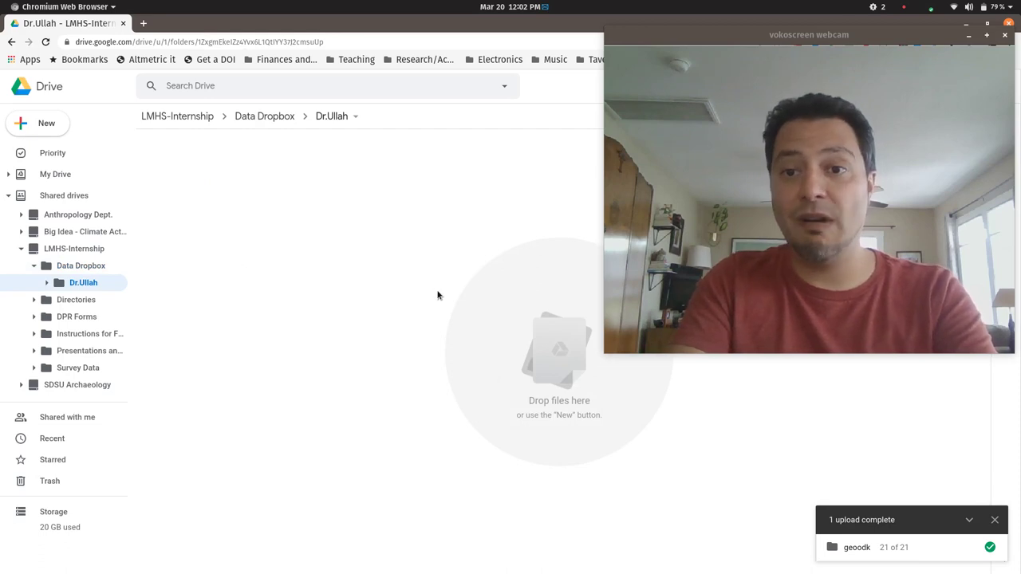
Step: Upload the geoodk folder from the local Documents folder into the newly created personal folder on Google Drive
key("super")
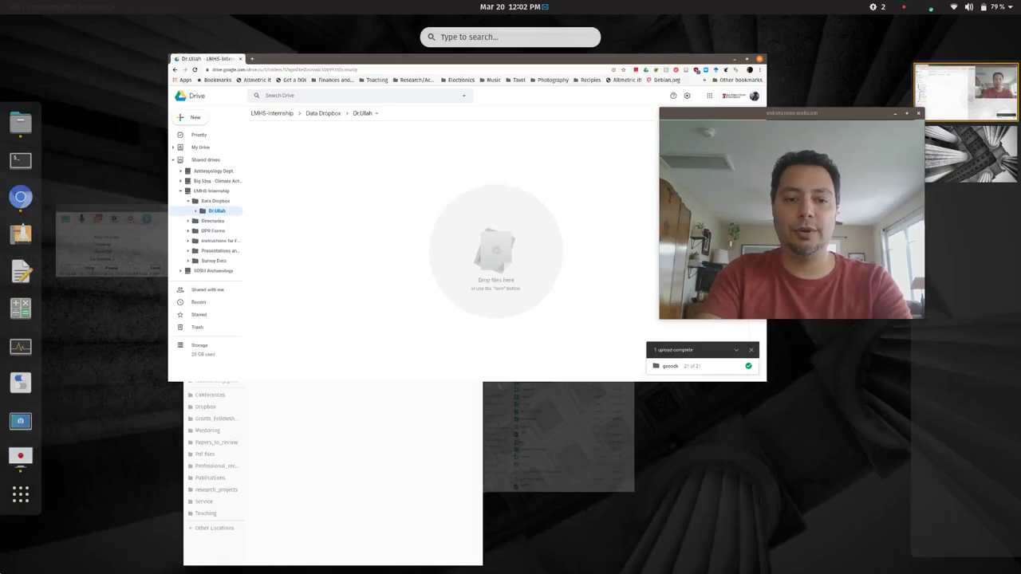
left_click(330, 472)
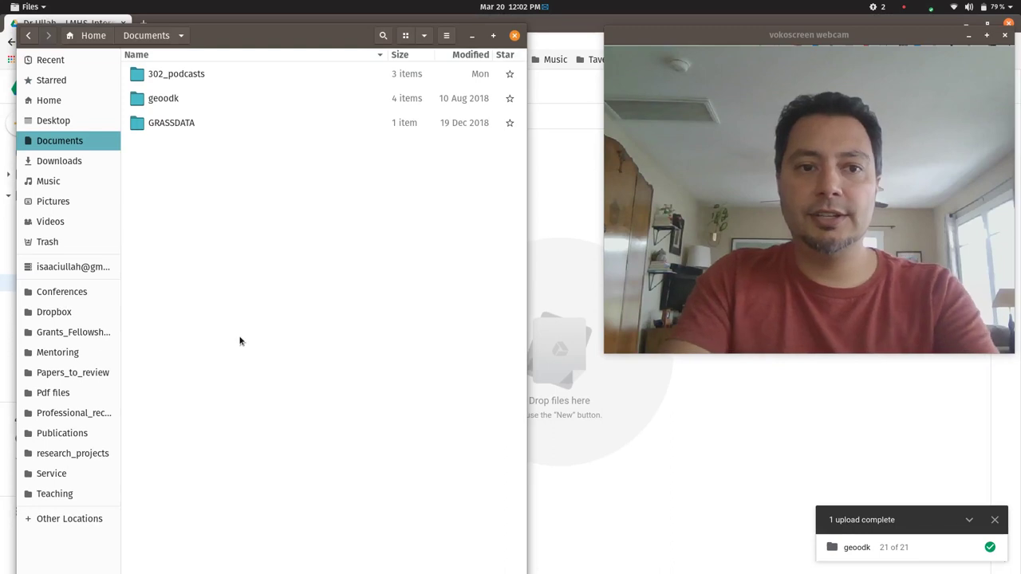
left_click(164, 96)
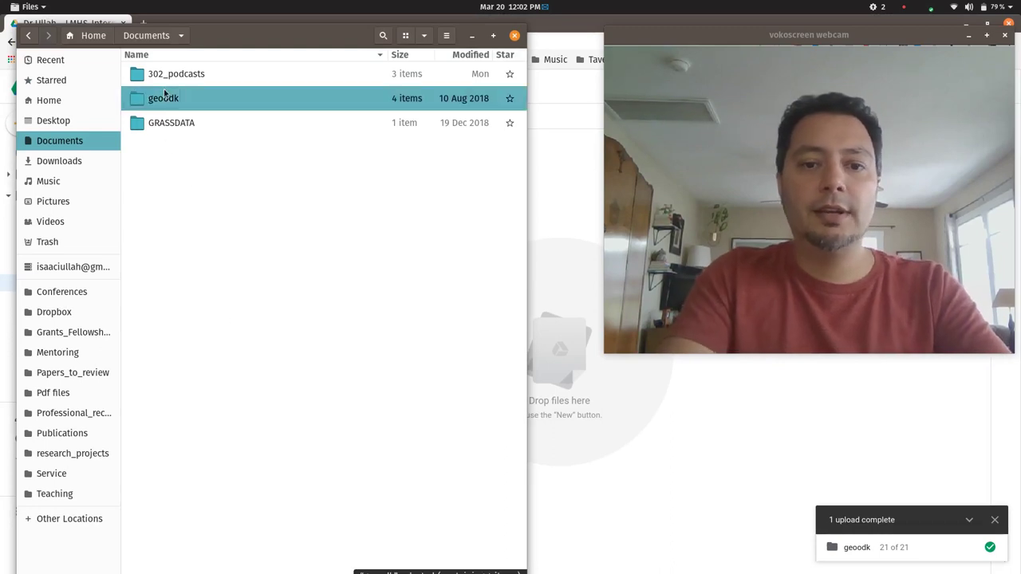
left_click_drag(164, 94, 552, 339)
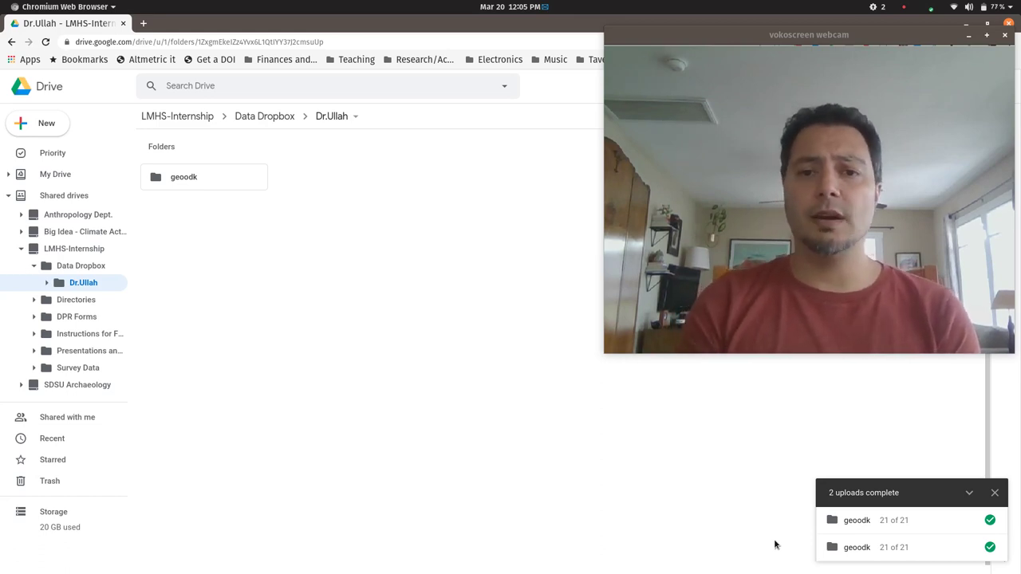
key("super")
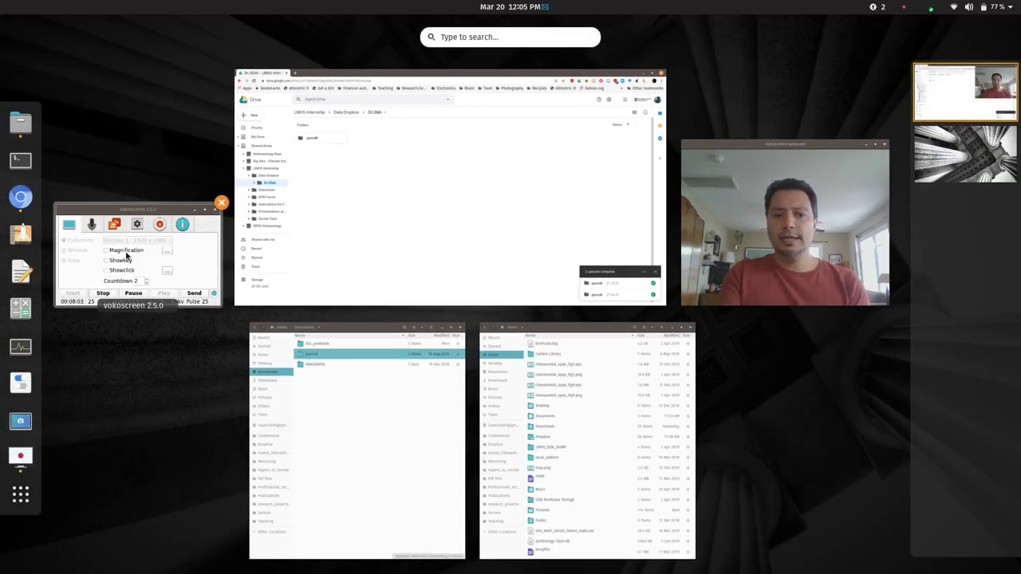
left_click(101, 279)
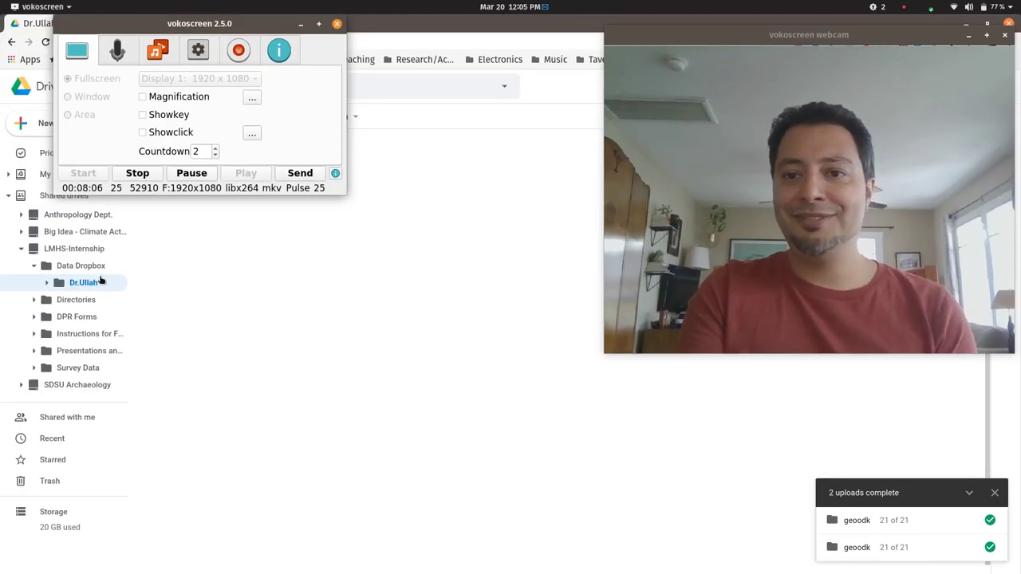